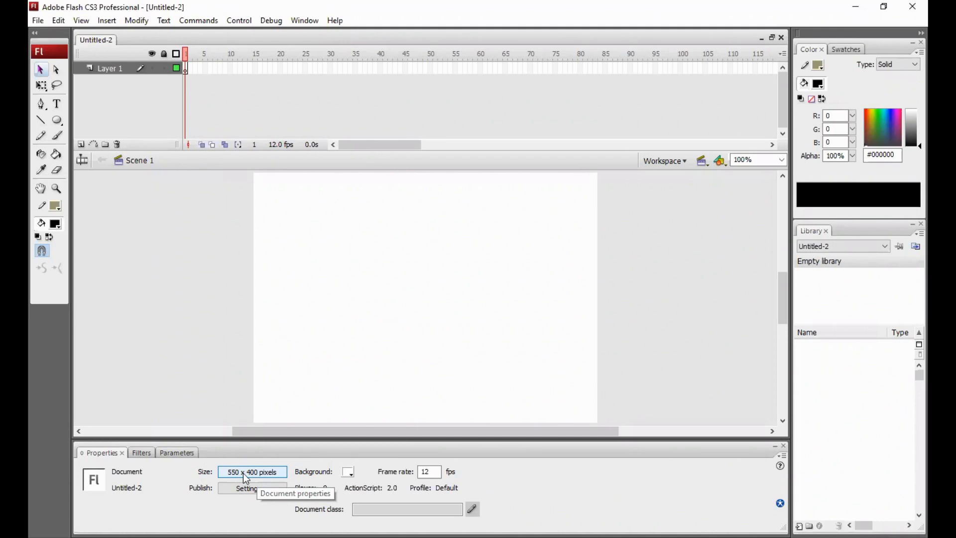
Set the document dimensions to 600 px wide by 400 px high
key(ctrl+j)
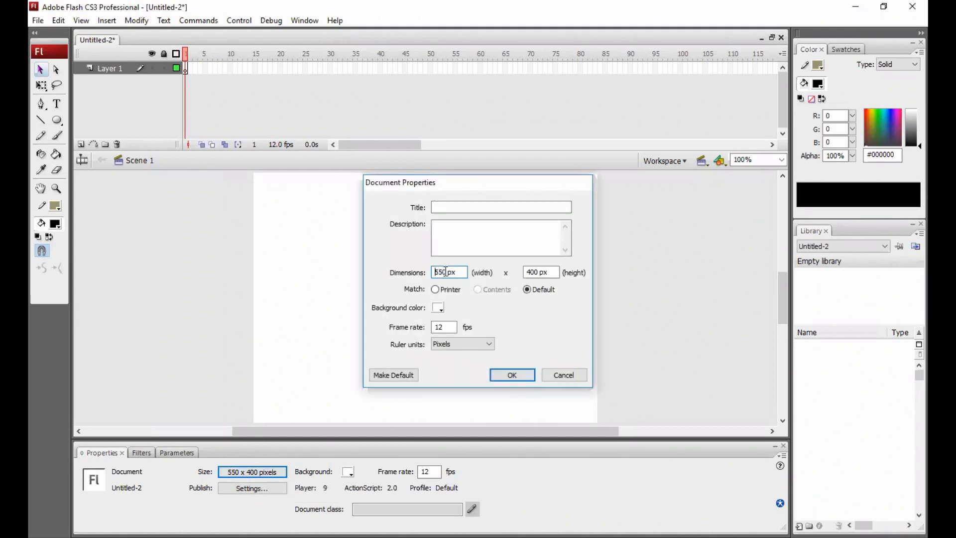
drag(447, 272, 434, 300)
text(600)
click(553, 272)
click(518, 383)
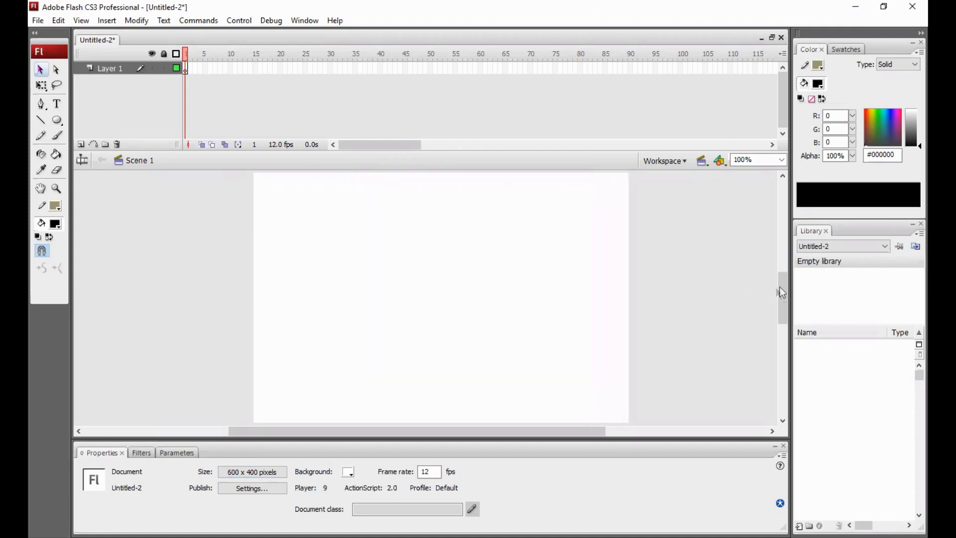
Draw a black-filled circle near the stage's upper-left corner with the Oval tool and set its width and height to 50
drag(781, 290, 783, 285)
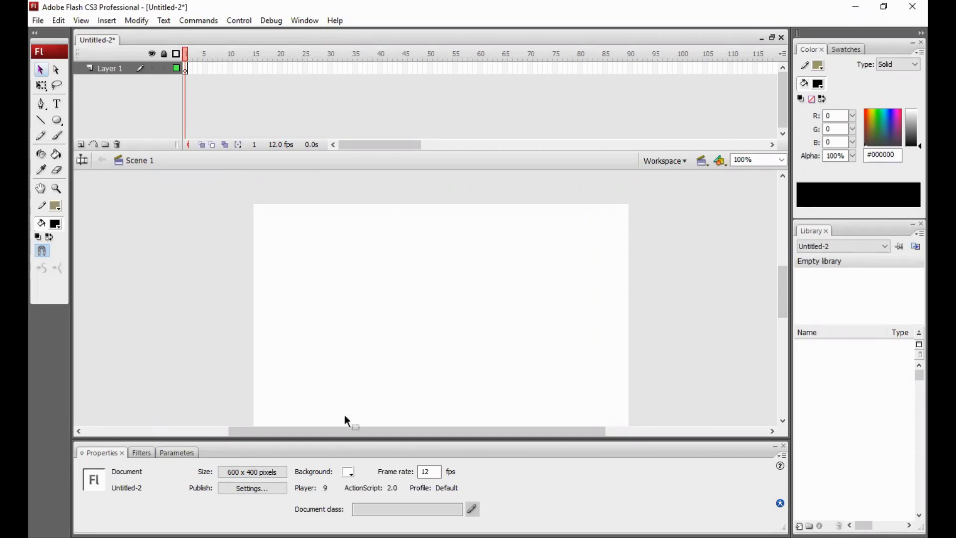
click(59, 123)
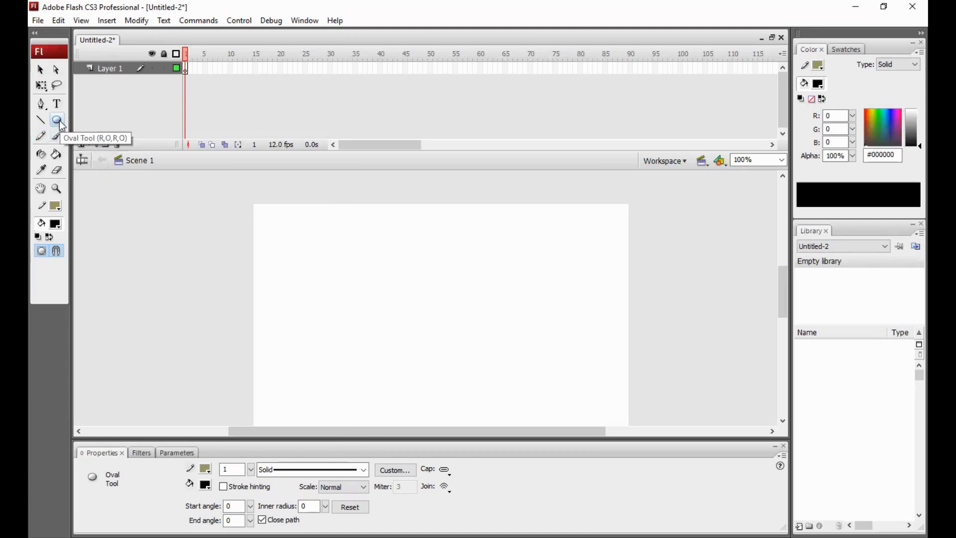
drag(284, 233, 315, 263)
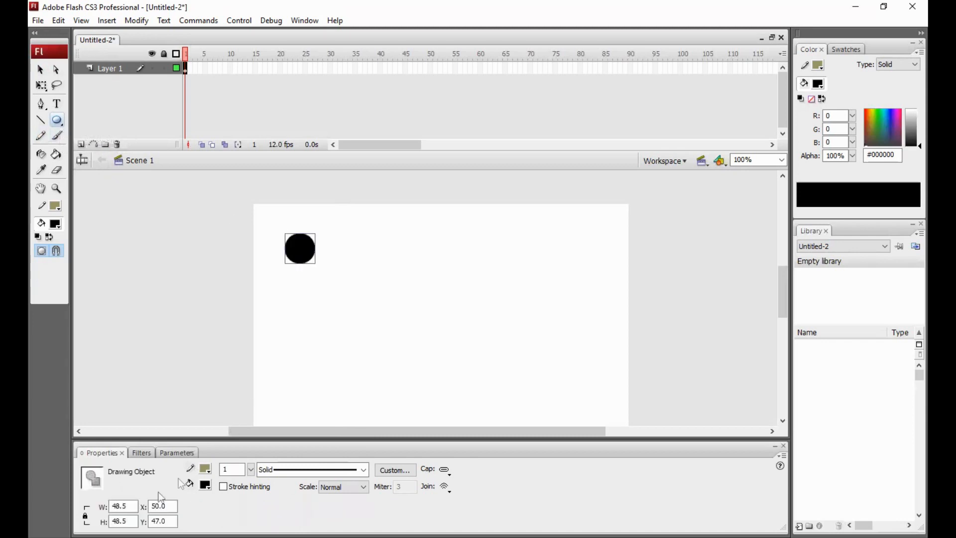
click(133, 506)
text(50)
key(Tab)
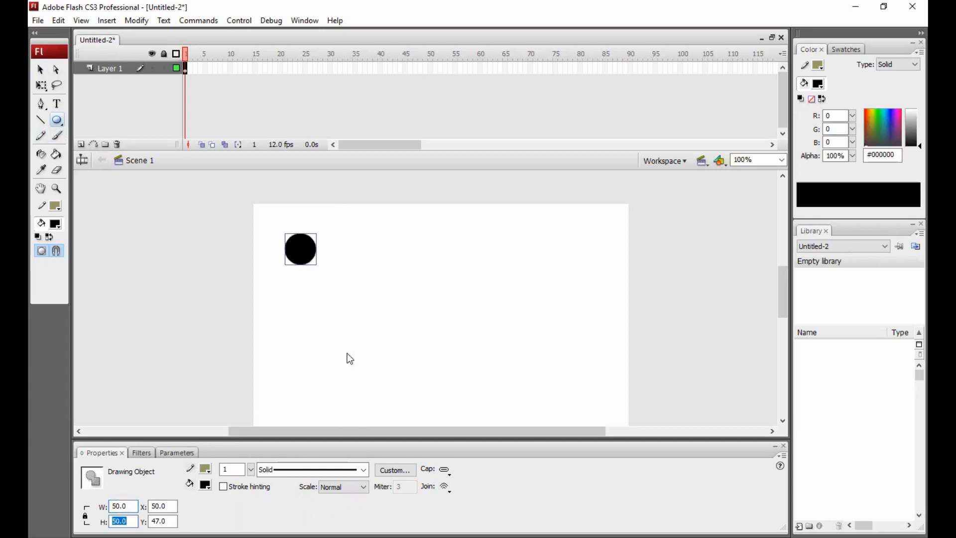
Move the circle onto the stage's upper-left corner, to about X -7, Y -3
click(40, 70)
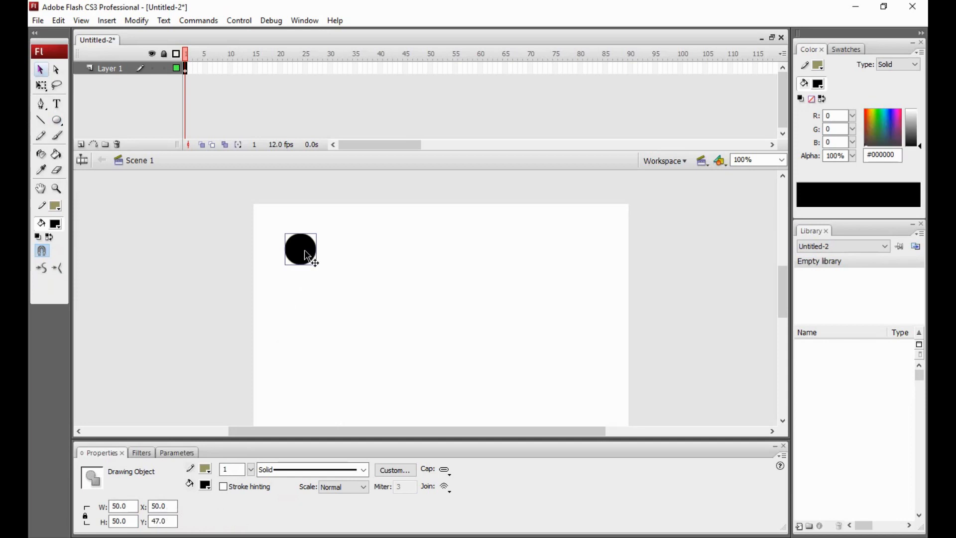
drag(319, 248, 320, 296)
drag(293, 292, 270, 219)
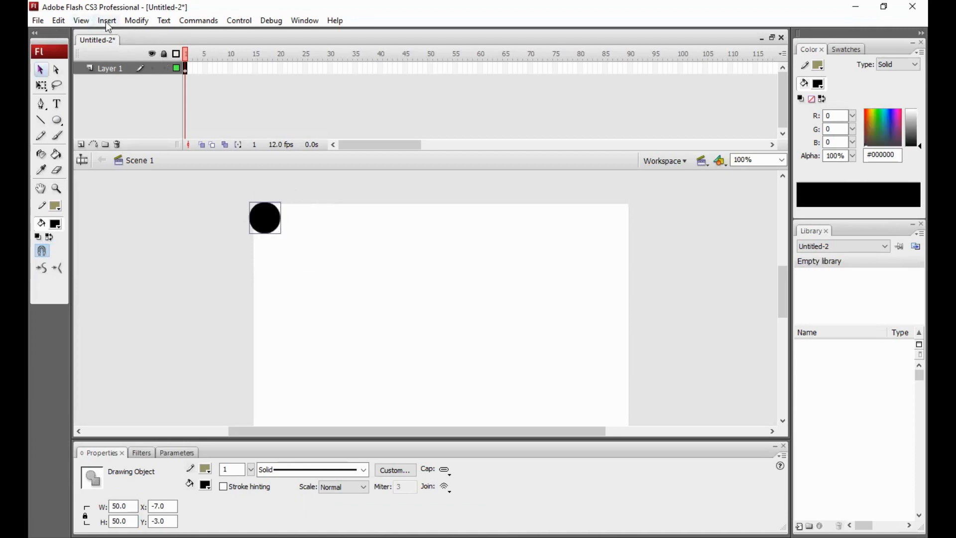
Show the rulers and move the circle so its center sits roughly on the stage's upper-left corner, about X -24, Y -24
click(81, 21)
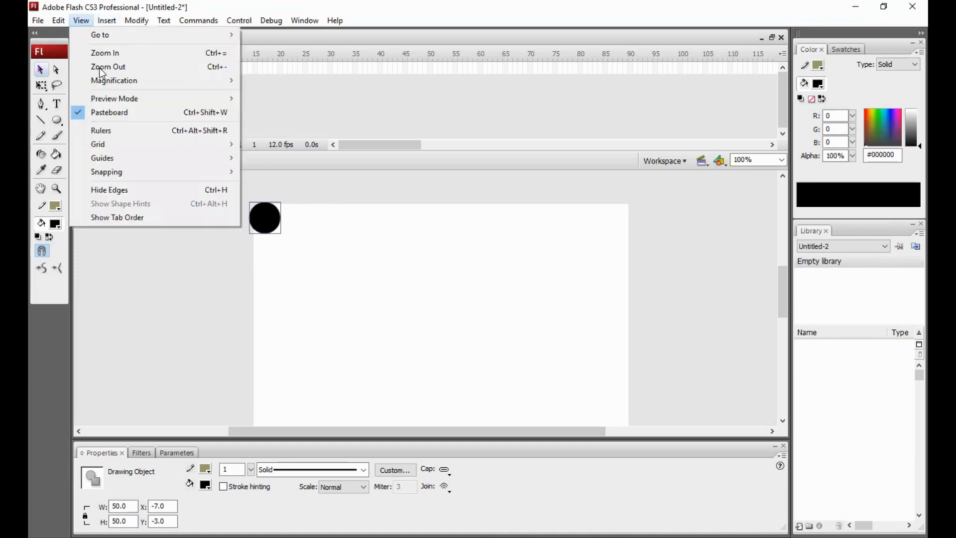
click(151, 129)
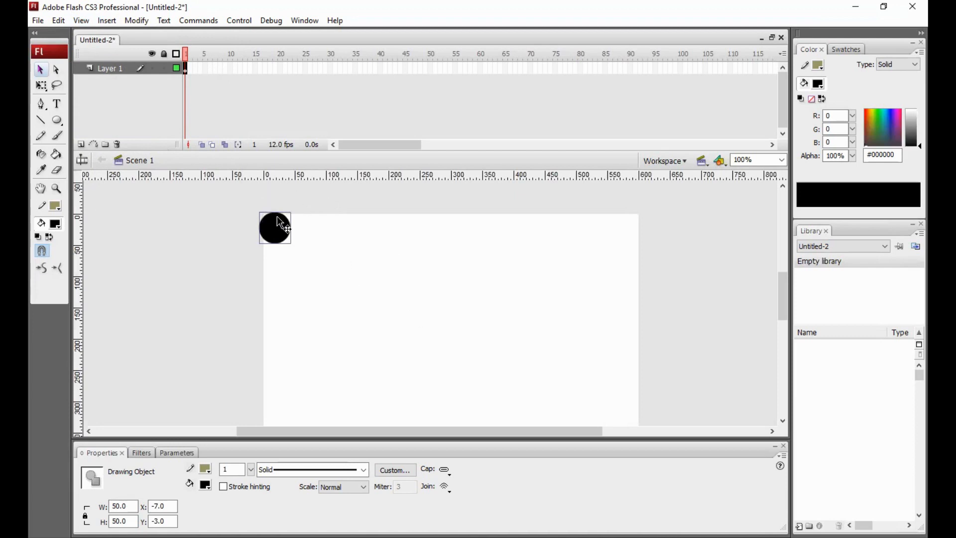
mouse_move(277, 232)
mouse_down()
mouse_move(297, 263)
mouse_move(270, 222)
mouse_up()
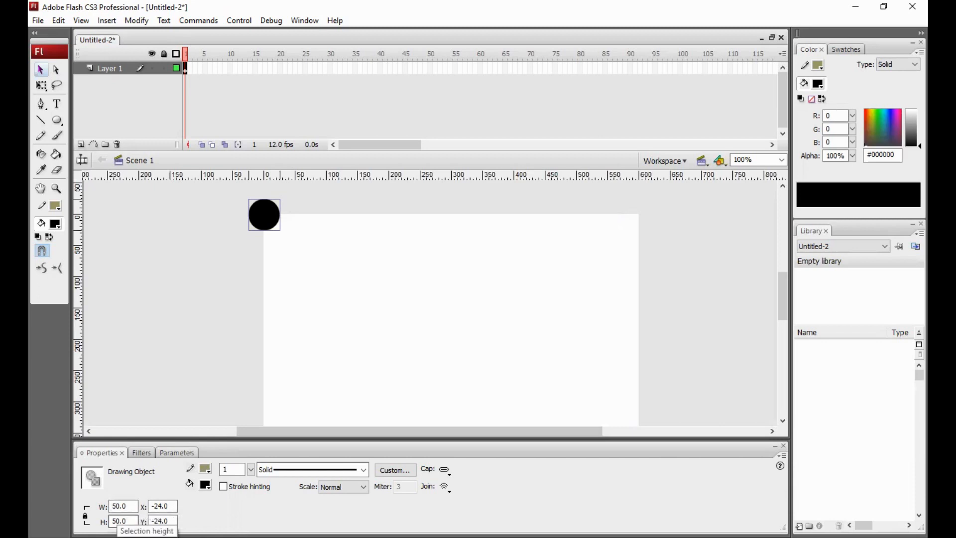
Set the circle's X and Y position to -25 each, then deselect it
click(158, 506)
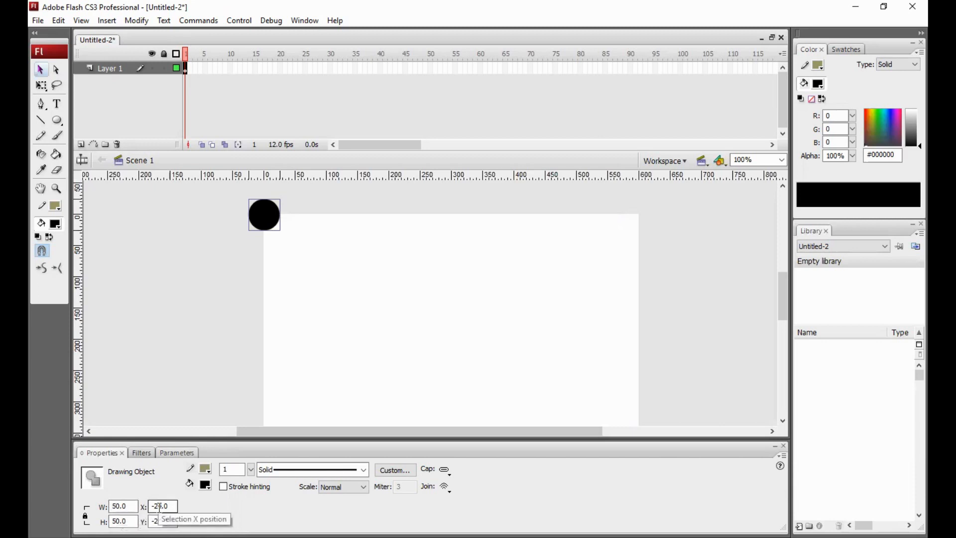
key(Delete)
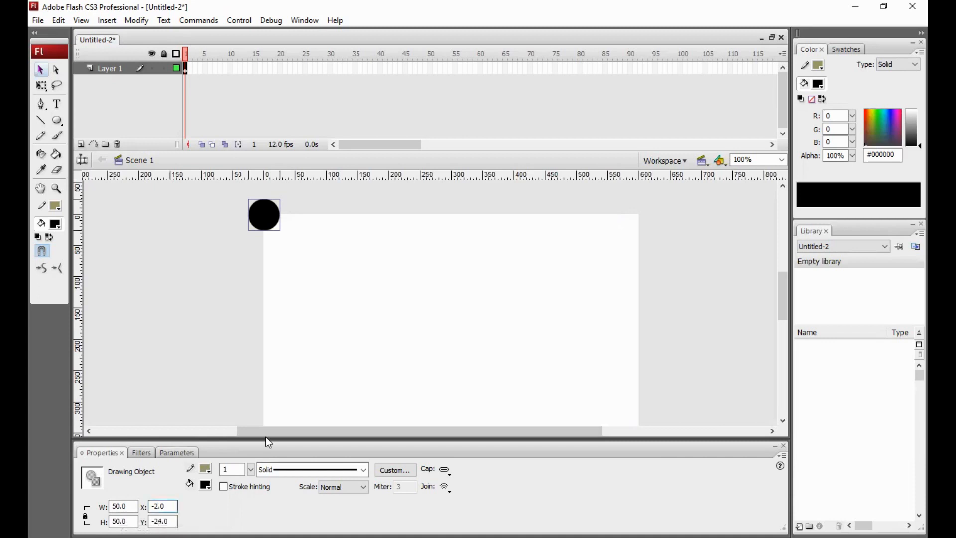
text(5)
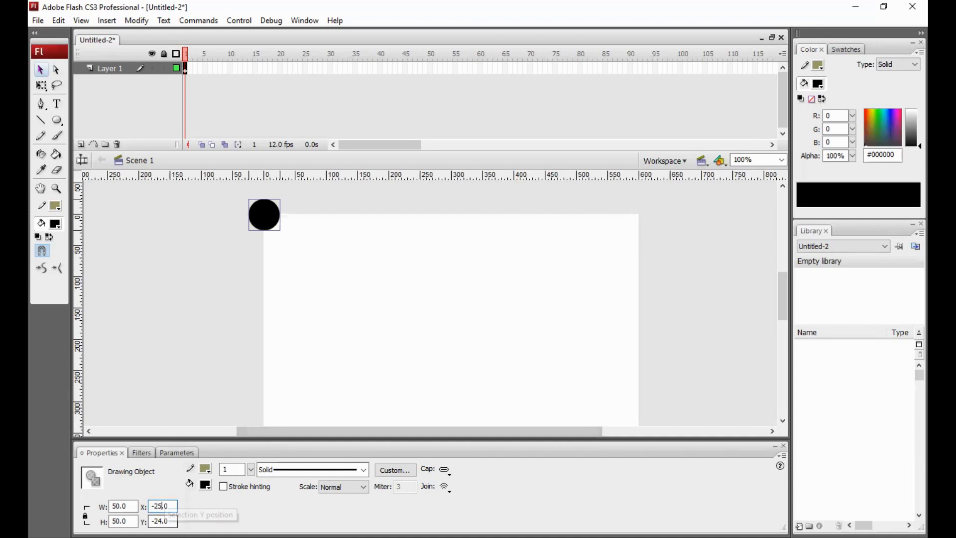
click(163, 521)
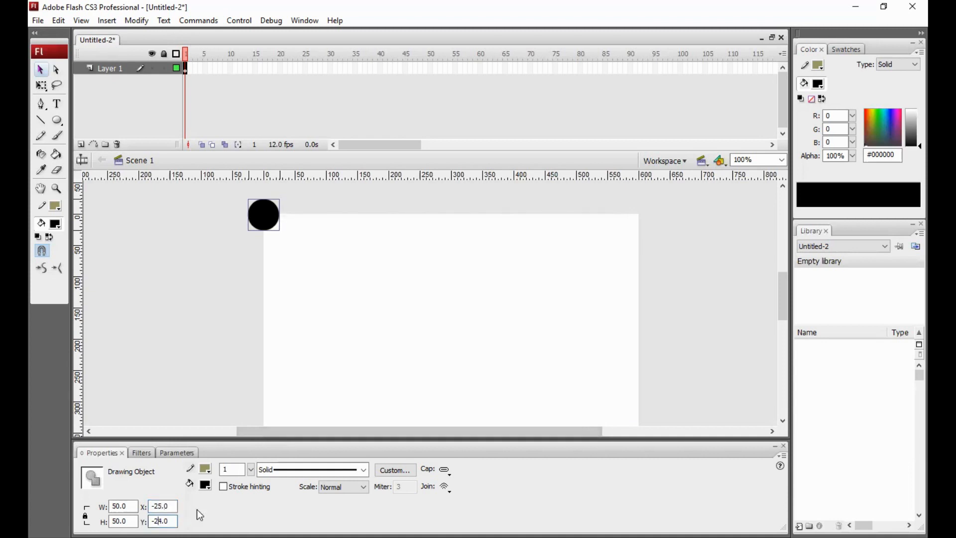
key(Delete)
text(5)
key(Return)
click(281, 263)
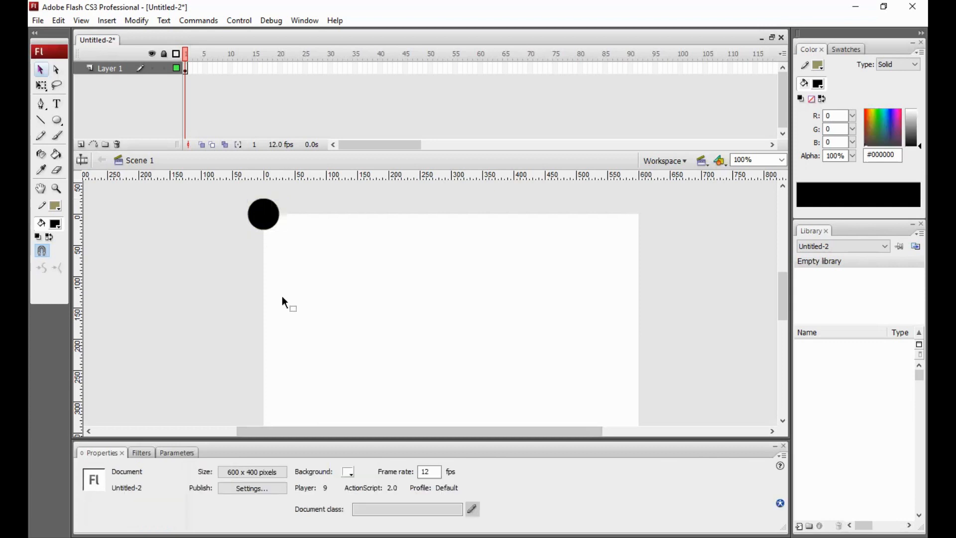
Convert the circle to a movie clip symbol named mc_back_city with center registration
click(276, 217)
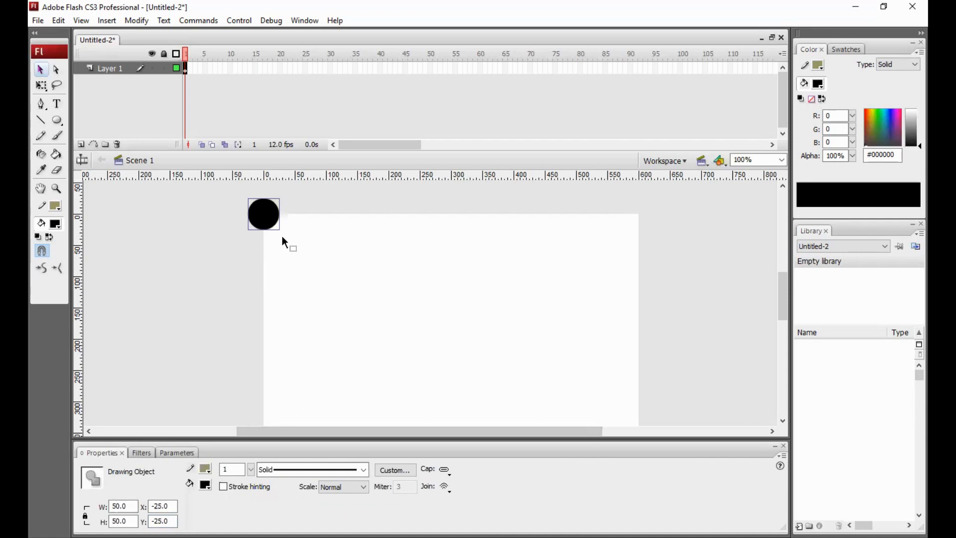
key(F8)
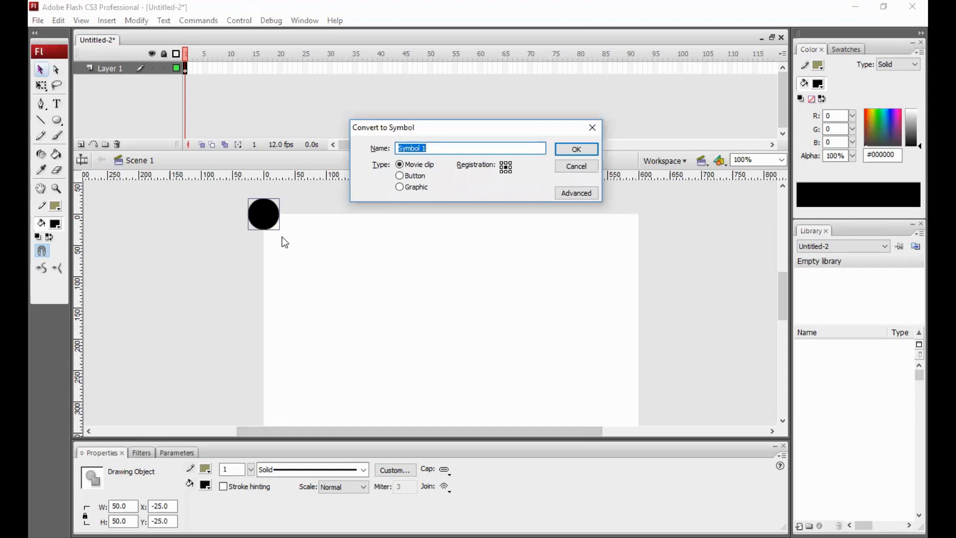
text(mc_back_city)
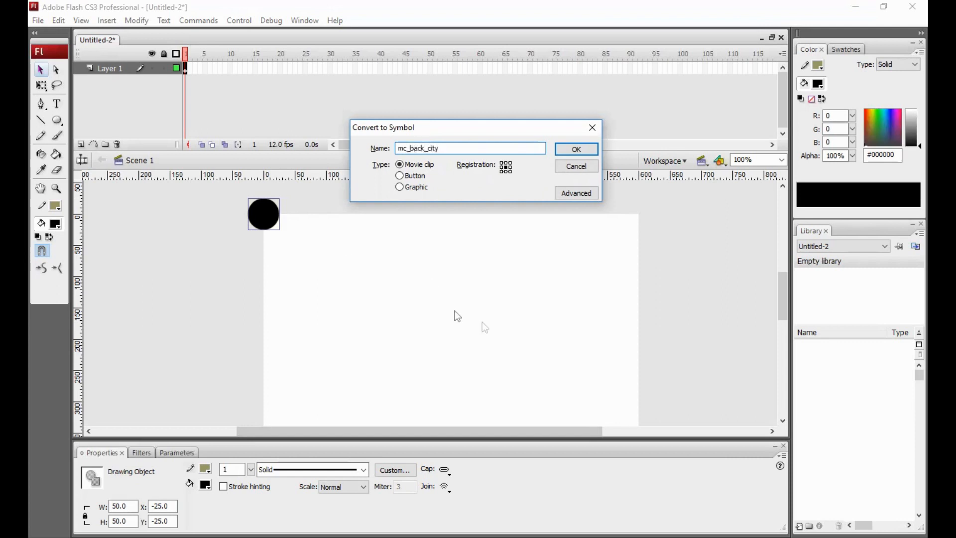
click(574, 149)
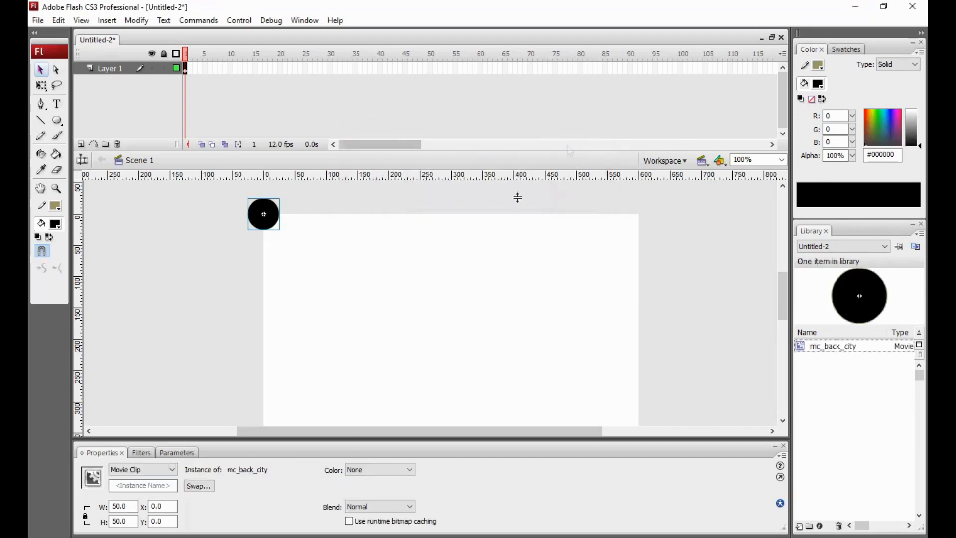
Open the mc_back_city movie clip for editing in place and delete the circle inside it
double_click(269, 211)
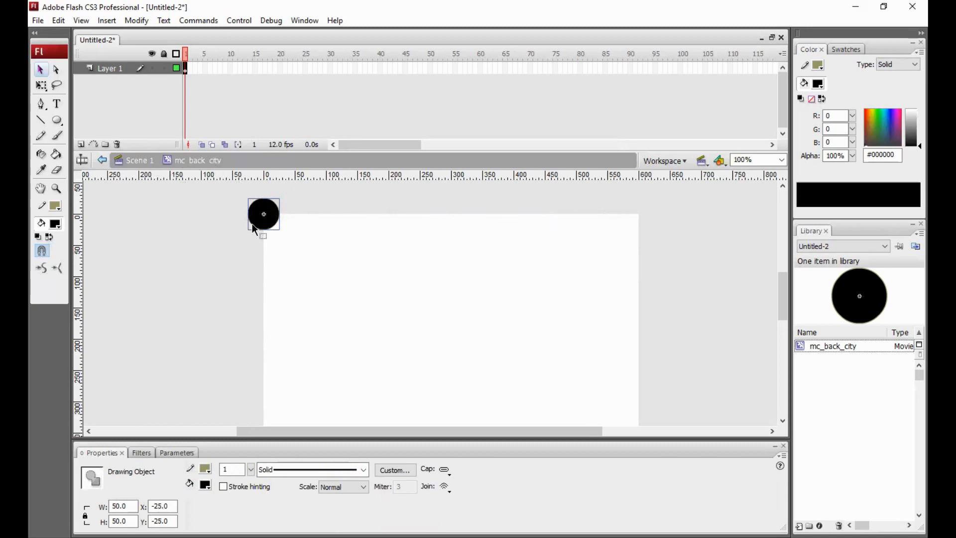
click(335, 281)
click(269, 213)
key(Delete)
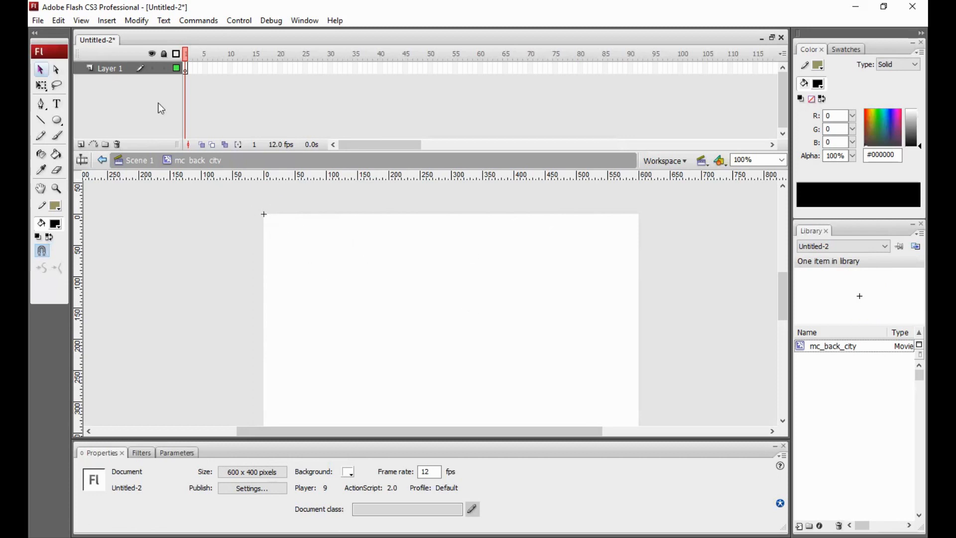
Rename Layer 1 inside the movie clip as back_city
click(185, 69)
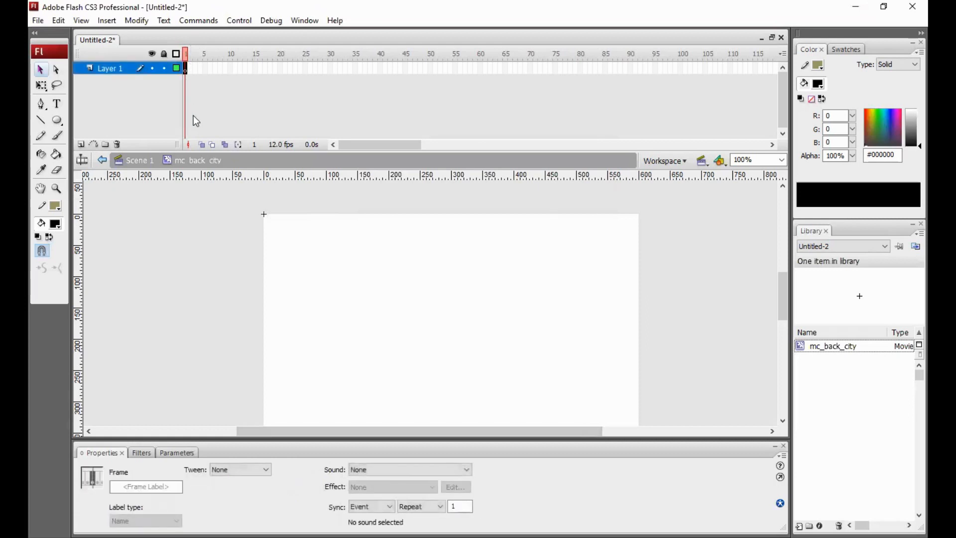
double_click(104, 69)
text(back_city)
key(Return)
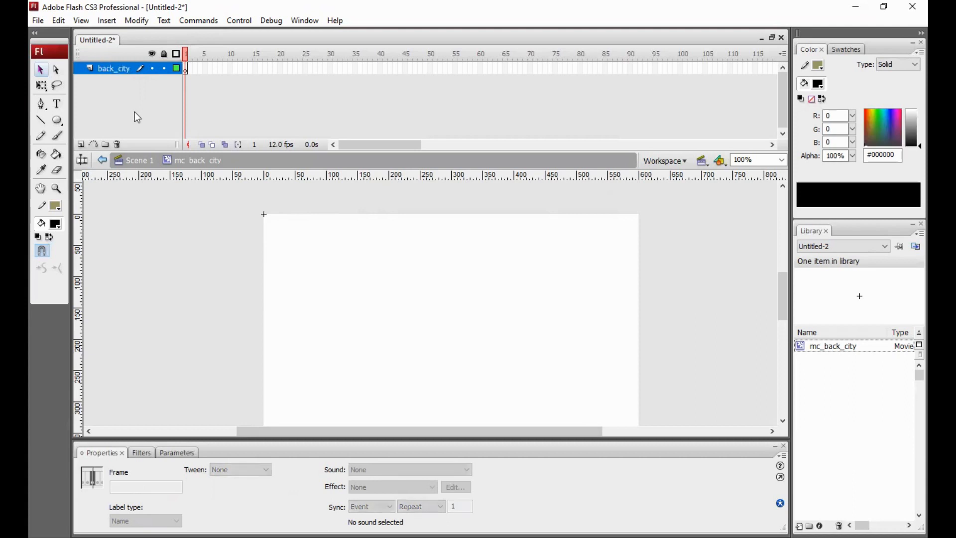
Import the back_city Photoshop file to the stage in frame 1 of the back_city layer and select the placed bitmap
click(183, 70)
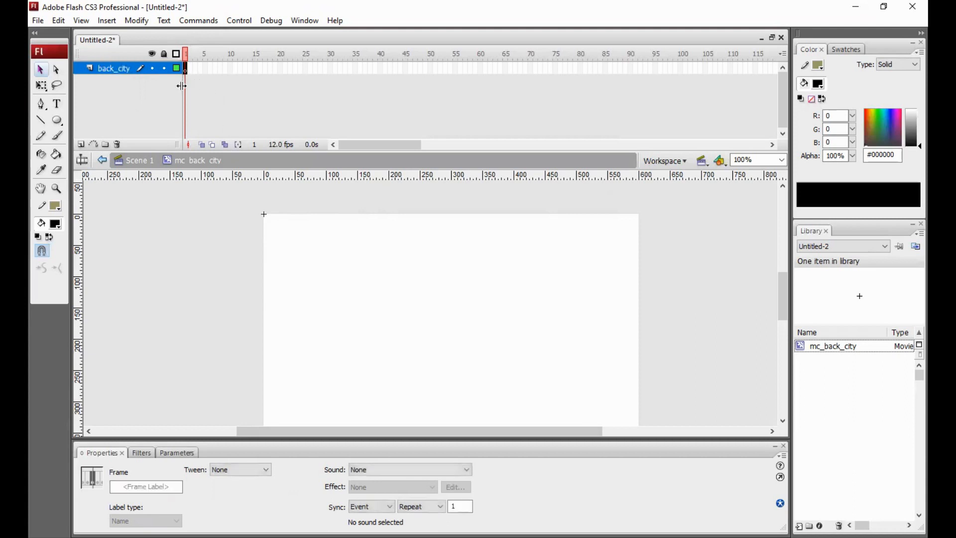
click(34, 23)
mouse_move(116, 237)
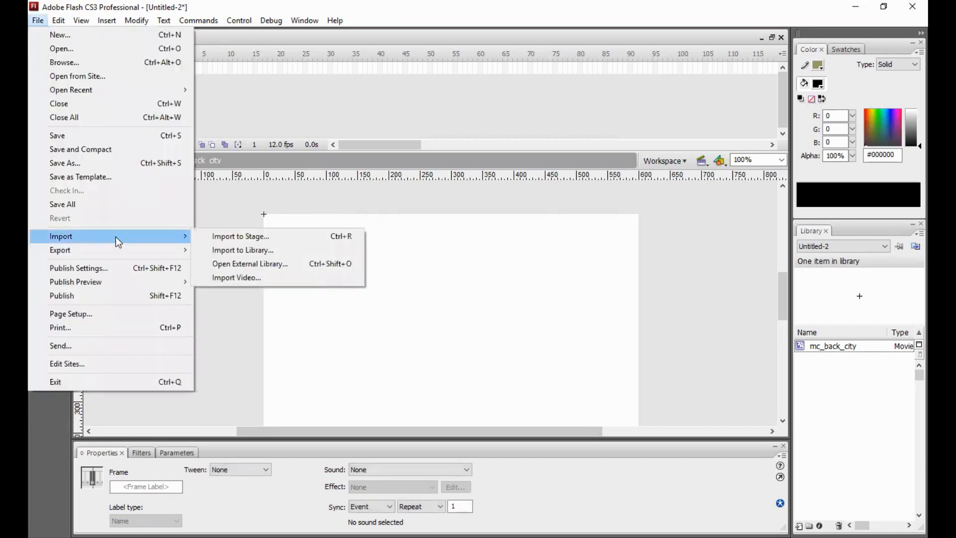
click(239, 237)
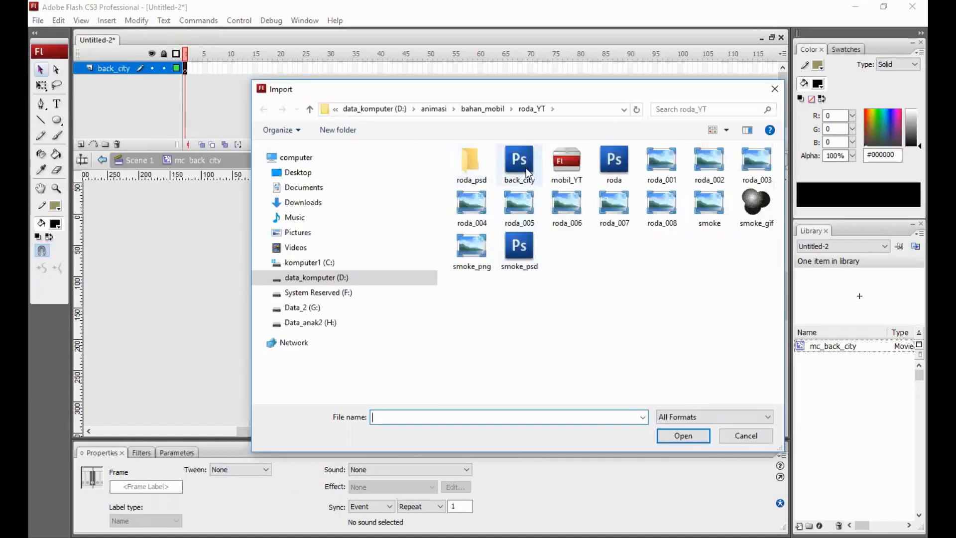
click(524, 163)
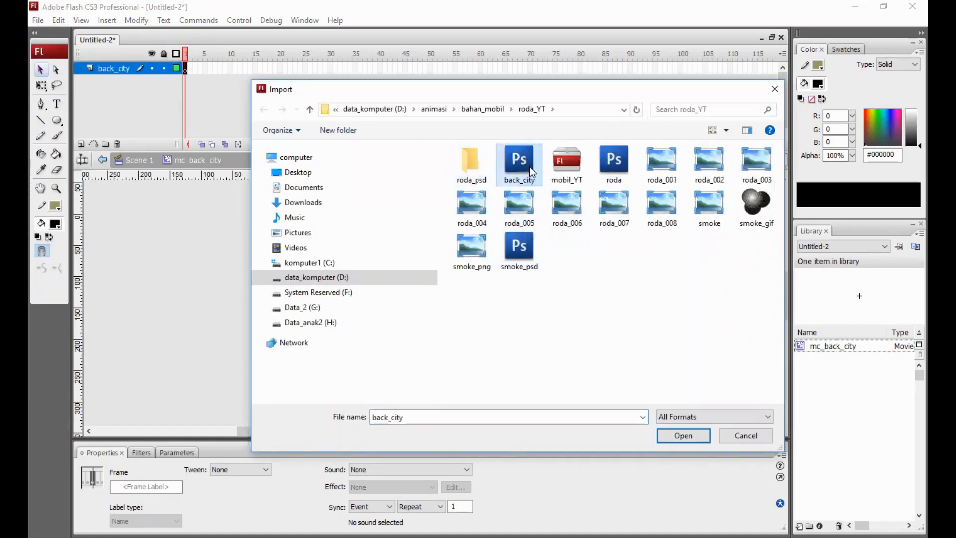
click(676, 435)
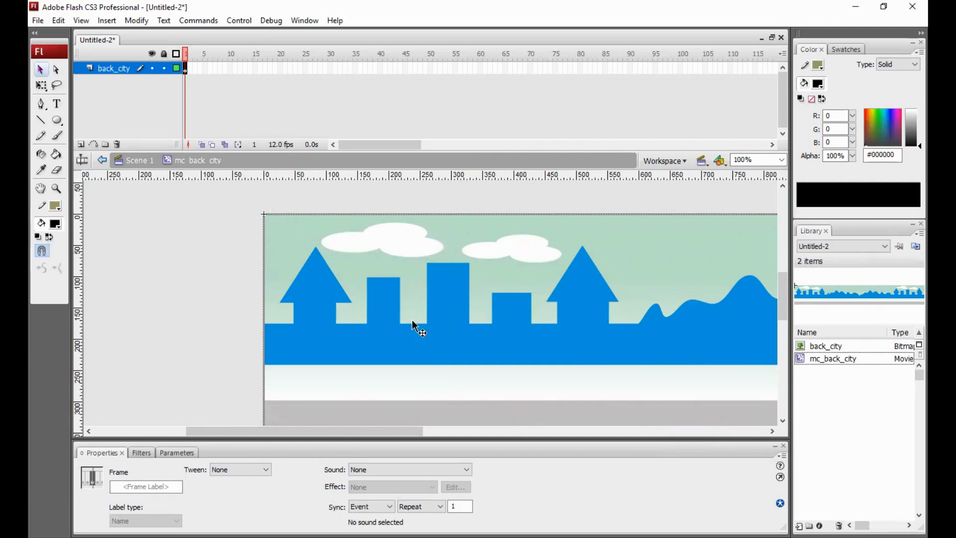
click(240, 264)
click(267, 238)
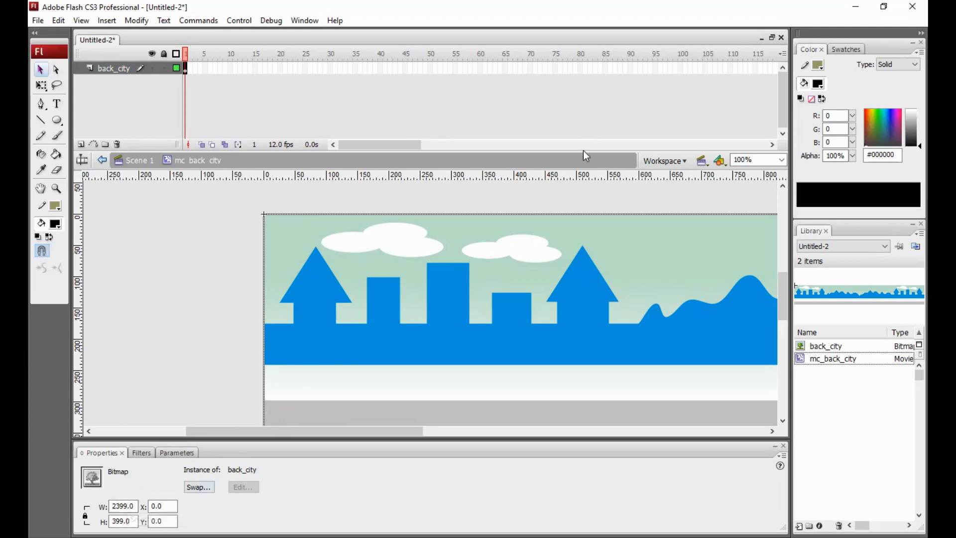
Insert a keyframe at frame 100 of the back_city layer
click(680, 68)
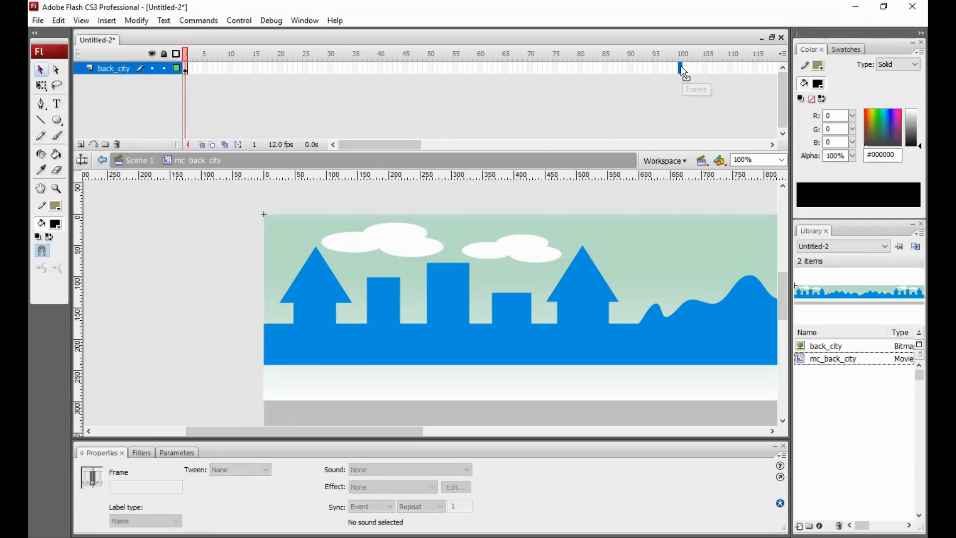
right_click(680, 67)
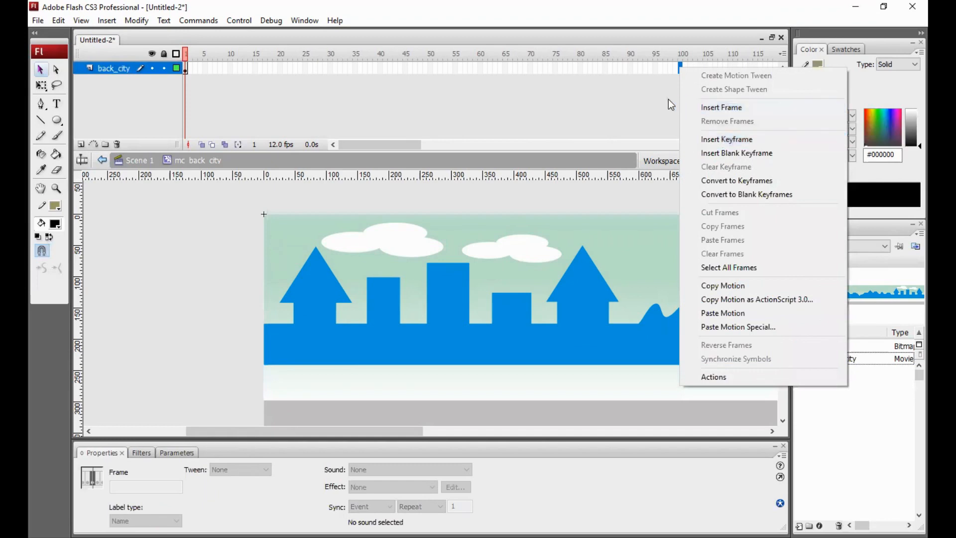
click(641, 94)
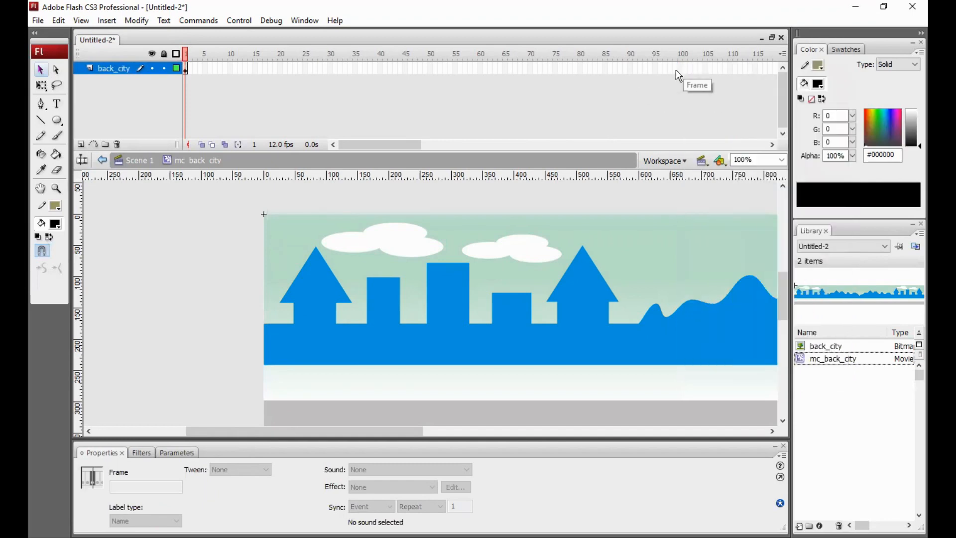
click(680, 67)
right_click(682, 73)
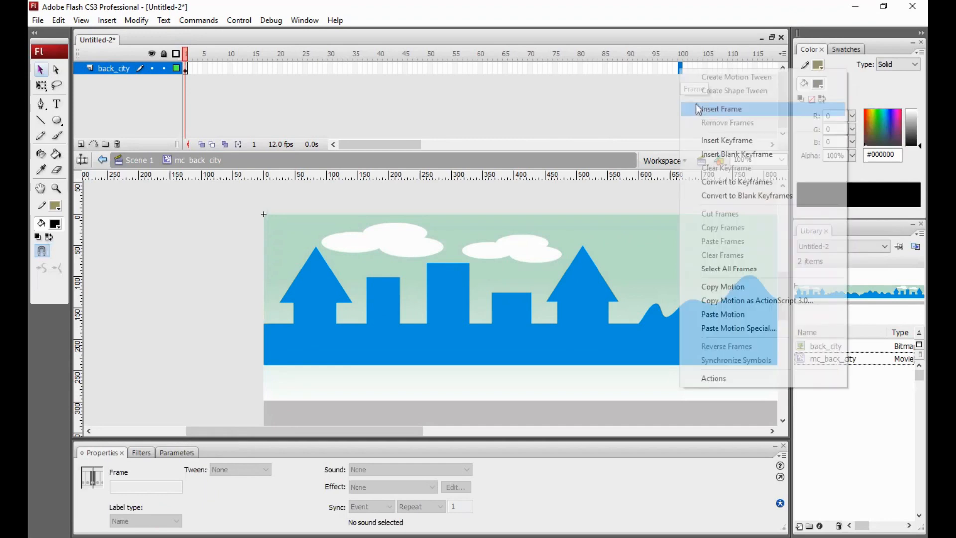
click(714, 143)
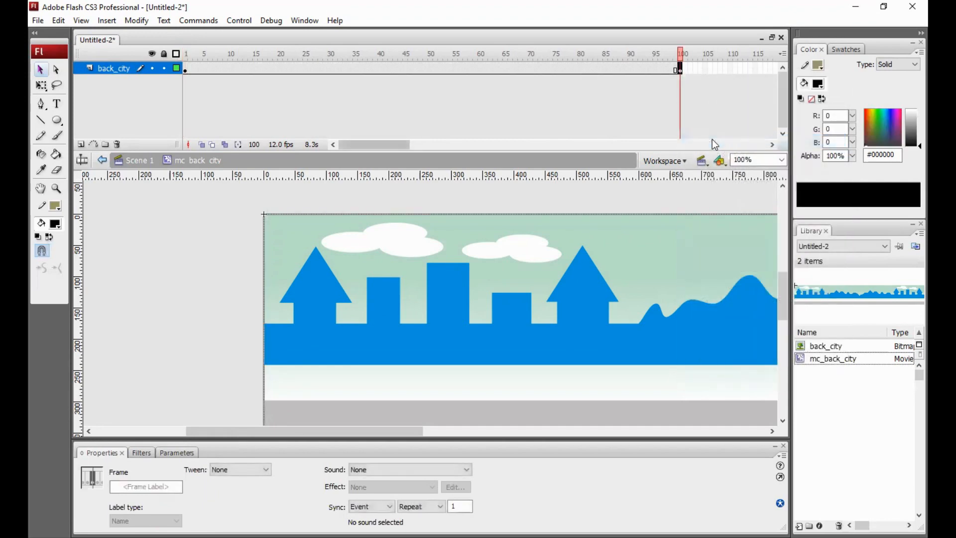
Move the back_city bitmap at frame 100 leftward to an X position of -1800, keeping its top edge aligned with the registration point
click(650, 192)
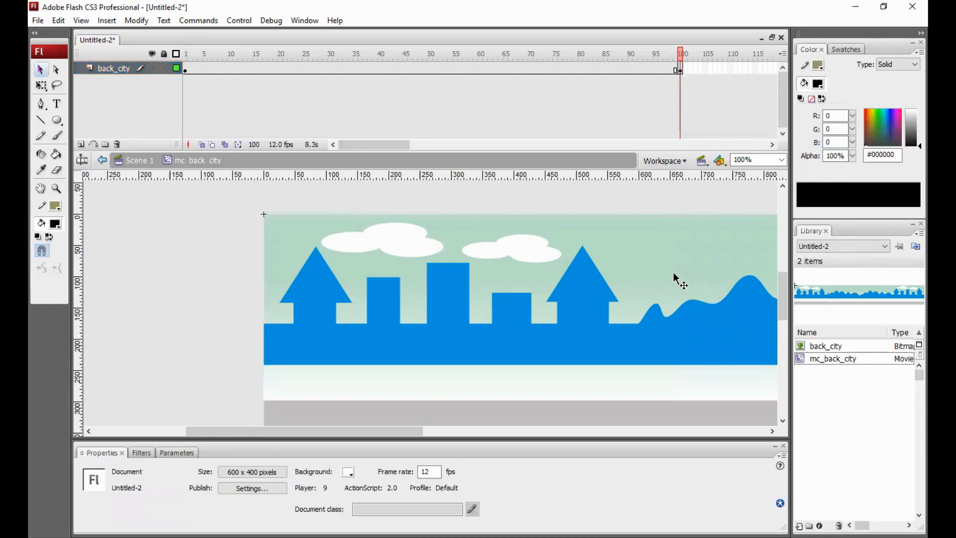
click(673, 272)
drag(724, 271, 455, 283)
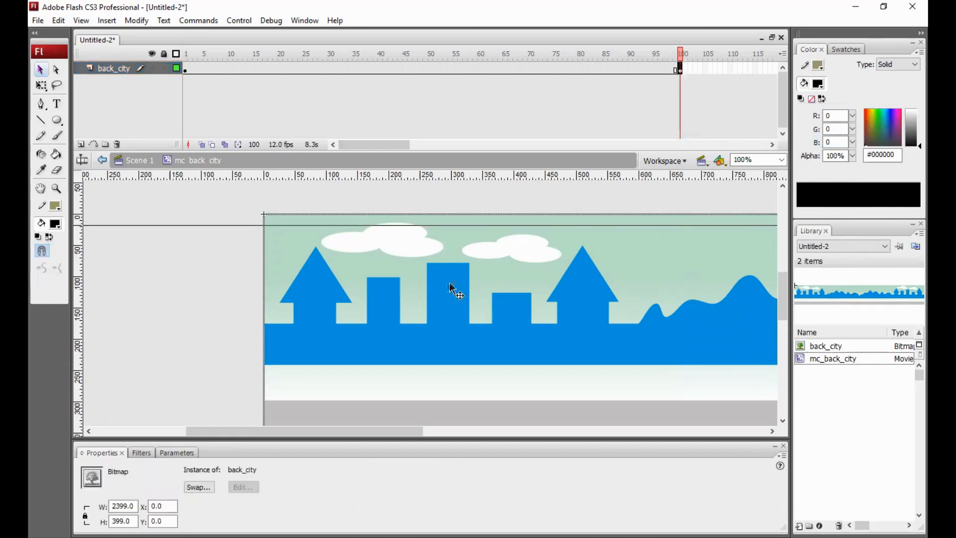
drag(730, 275, 531, 259)
drag(699, 259, 576, 252)
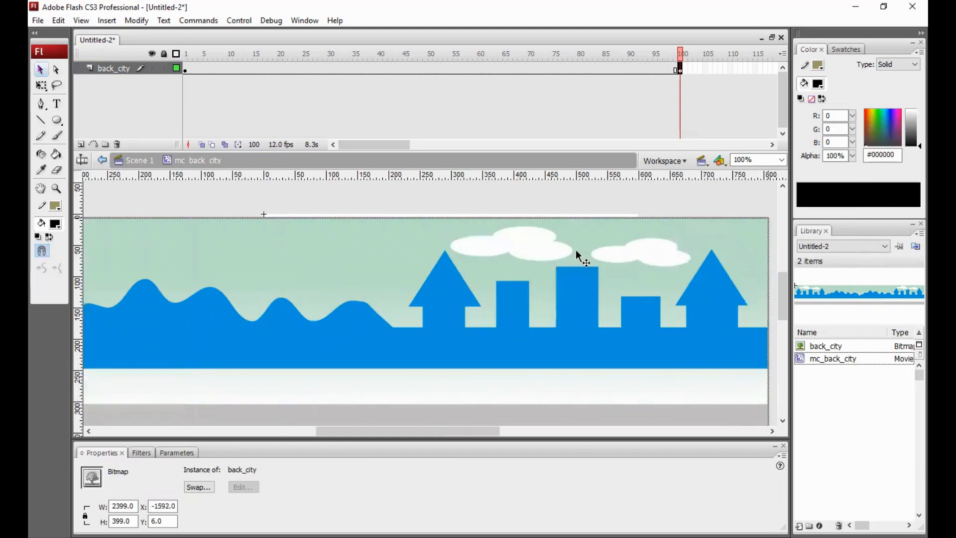
drag(726, 248, 620, 240)
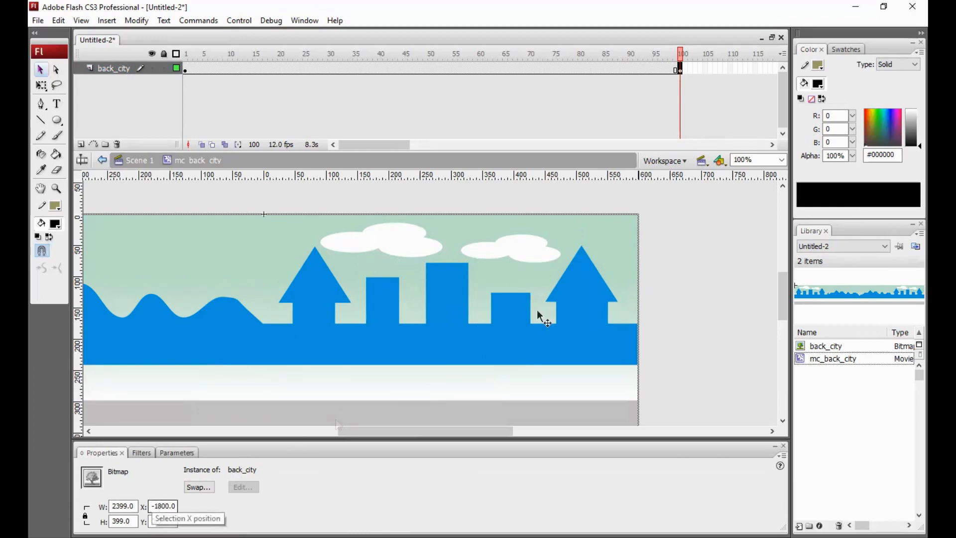
Create a motion tween between frames 1 and 100 of the back_city layer and scrub the timeline to preview the movement
click(500, 68)
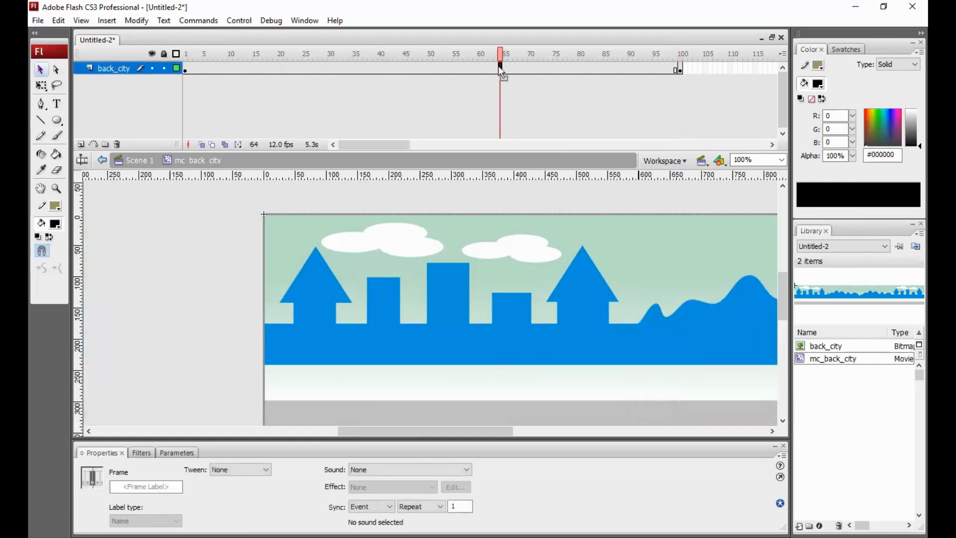
right_click(501, 70)
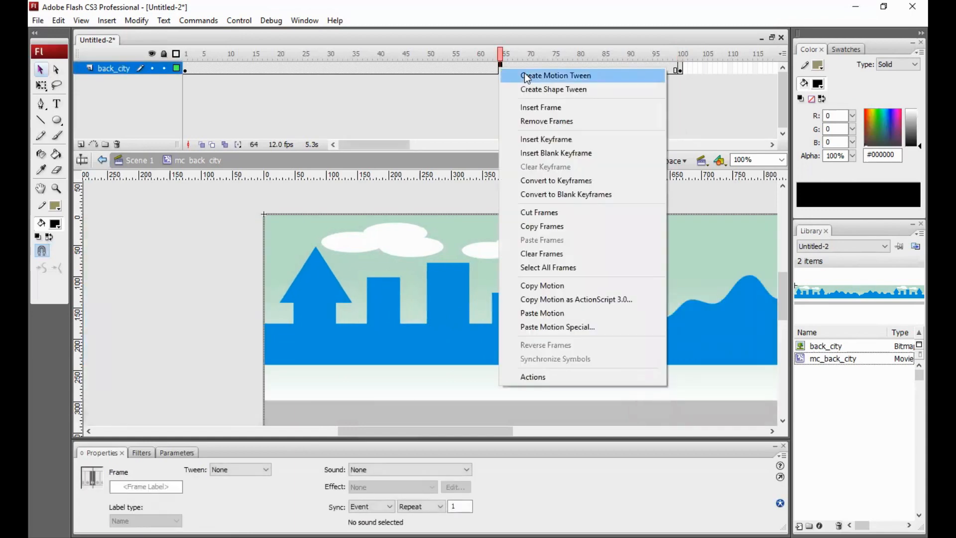
click(524, 75)
drag(501, 55, 260, 56)
drag(467, 63, 256, 61)
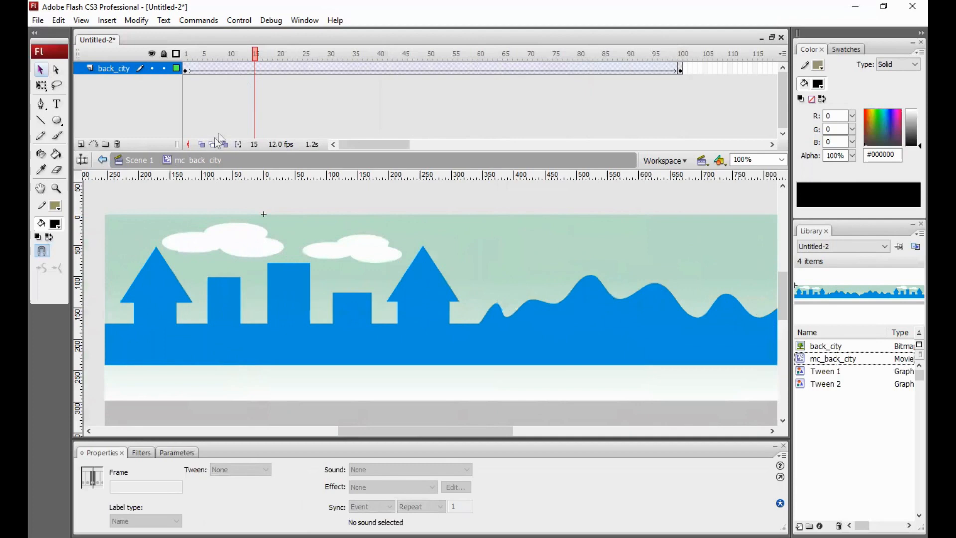
Return to Scene 1 and test the movie to check the scrolling city background, closing the preview when done
click(139, 159)
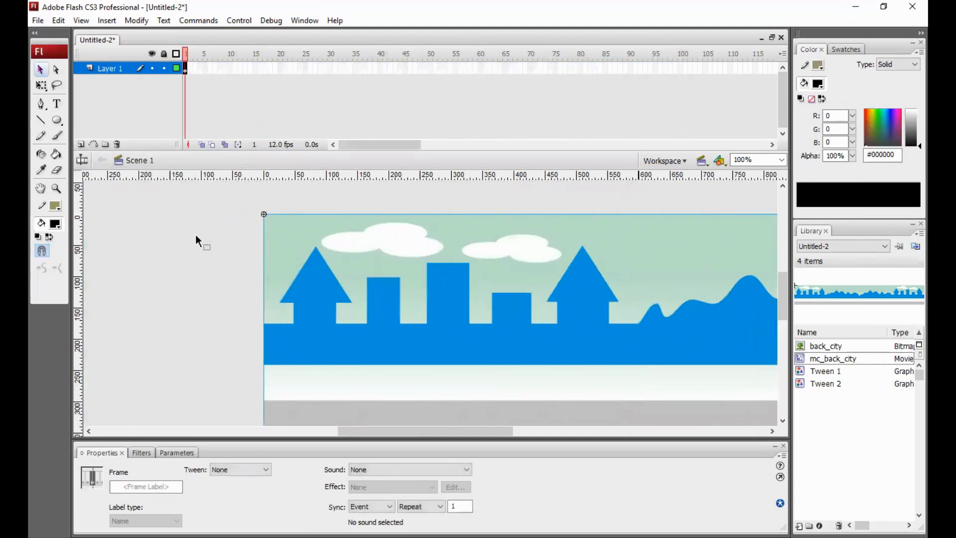
click(195, 235)
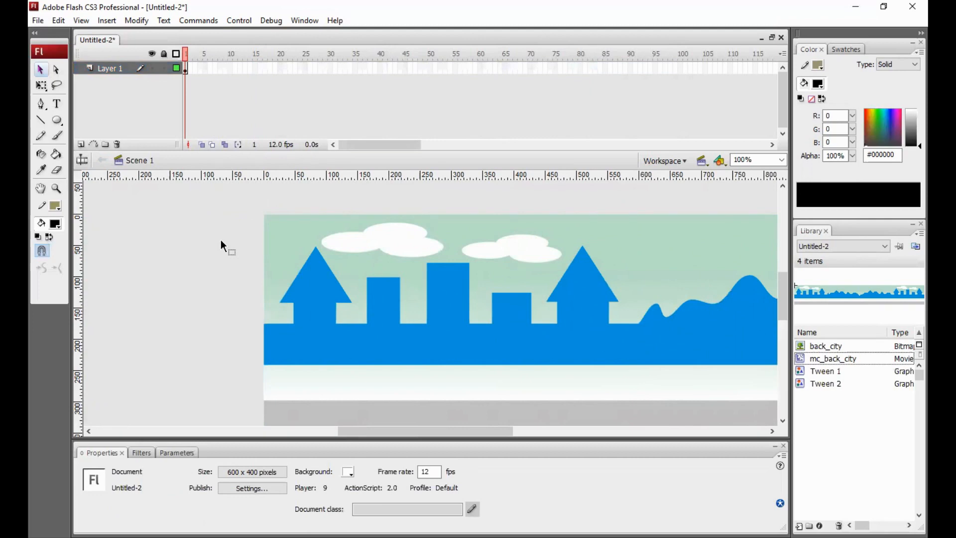
key(ctrl+Return)
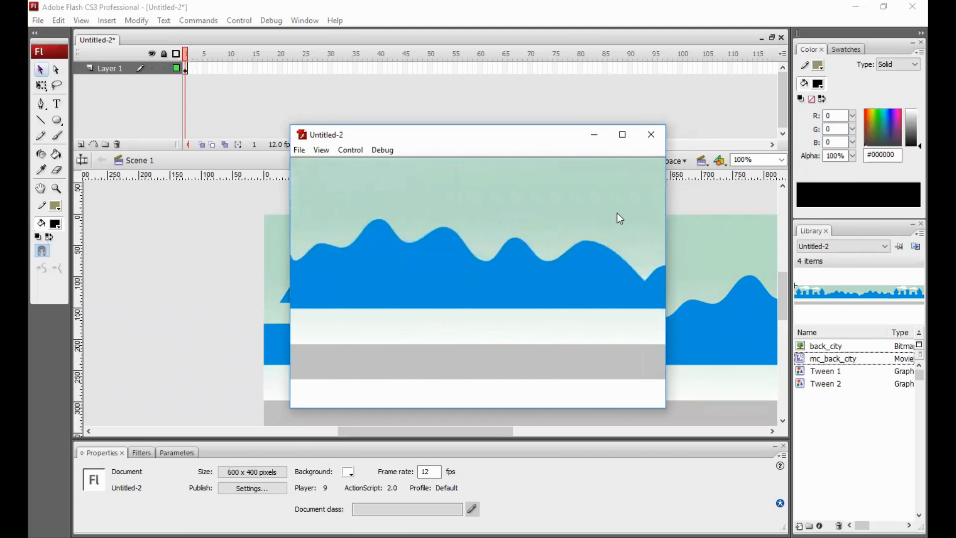
click(651, 135)
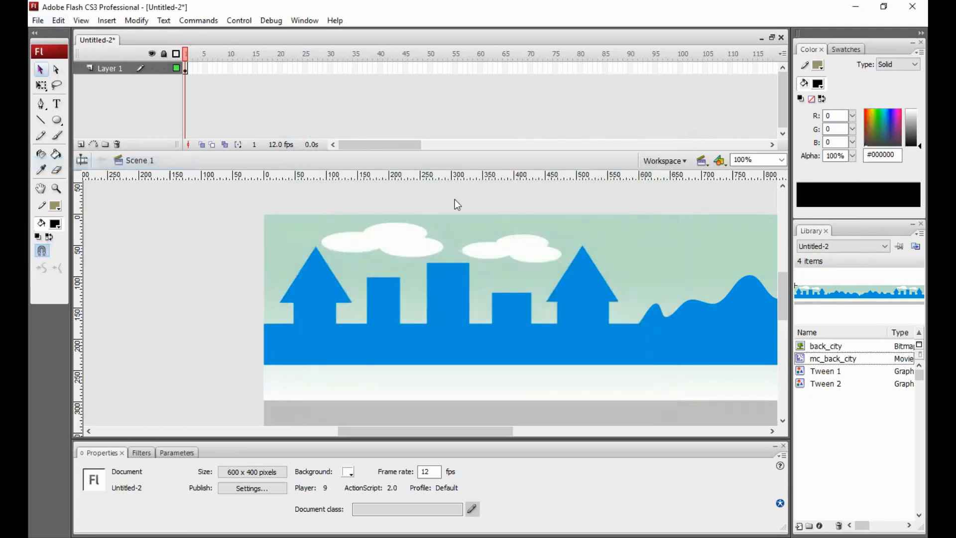
Save the document as car_project in the roda_YT folder as a Flash CS3 document
key(ctrl+s)
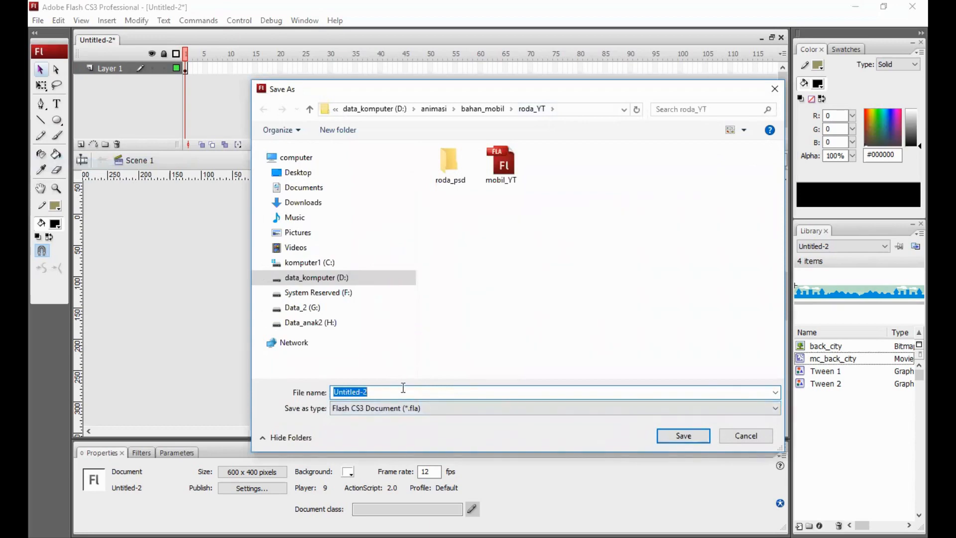
text(car_project)
click(678, 435)
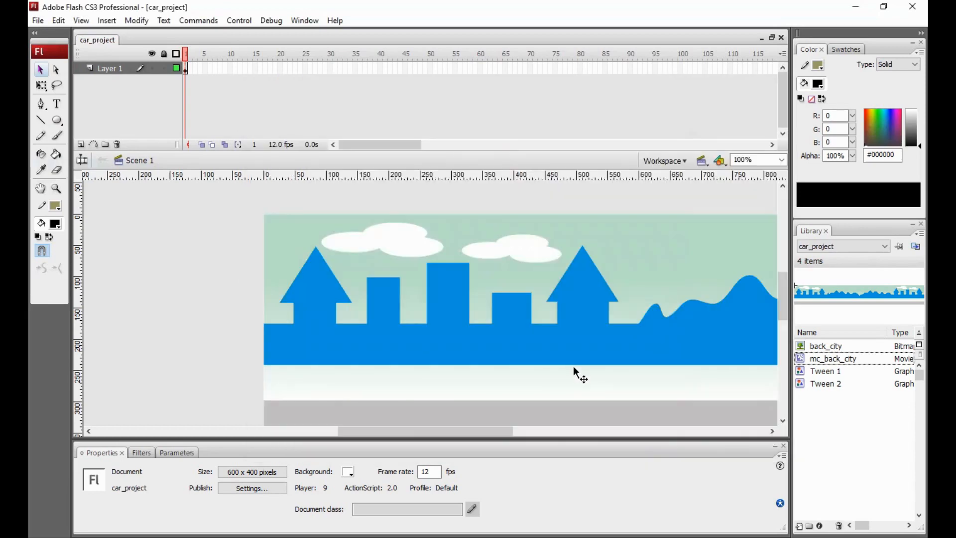